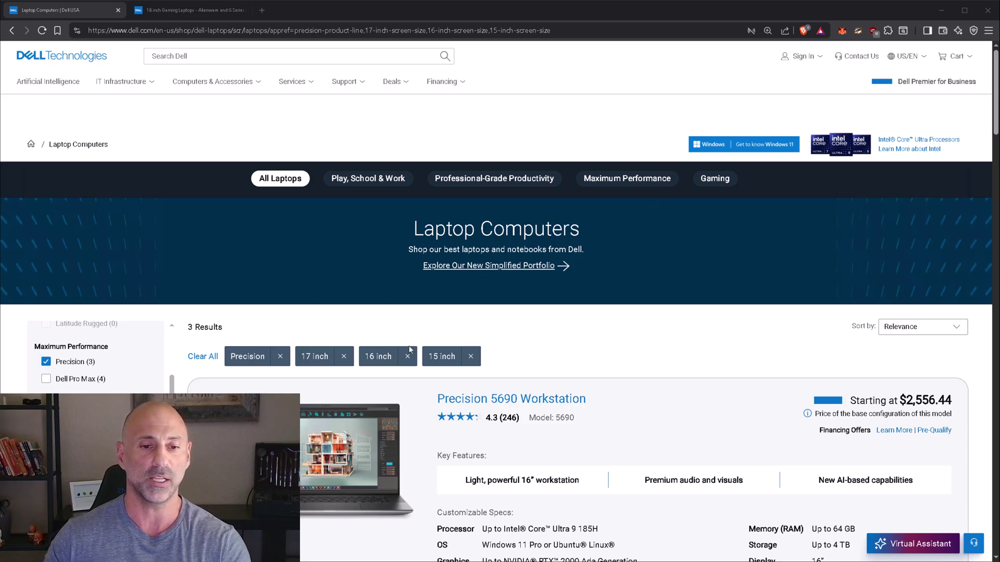
- Review the prices and specifications of the filtered Dell Precision 5690, 7780 and 3590 workstation laptops
{"action": "scroll", "coordinate": [538, 353], "scroll_direction": "down", "scroll_amount": 2}
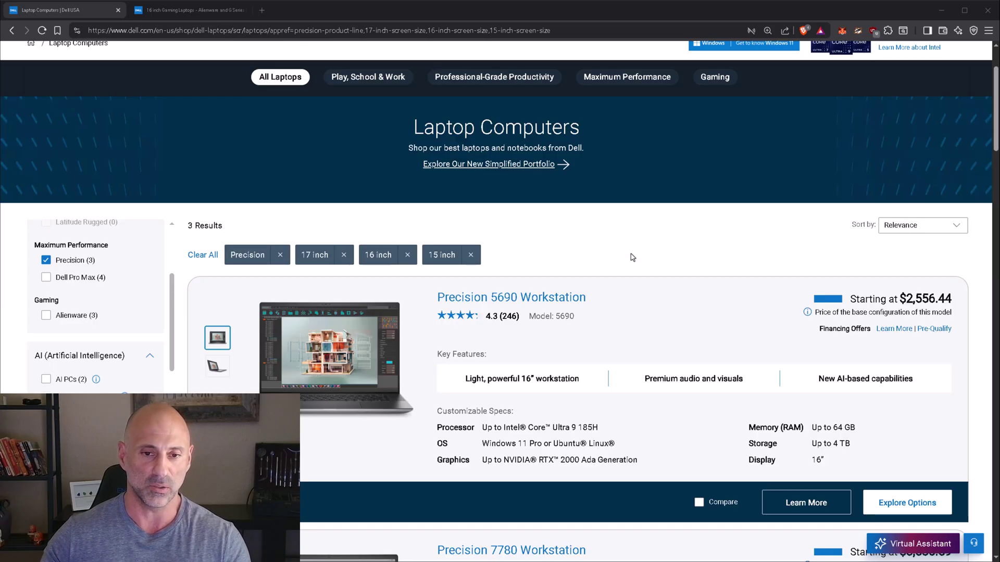
{"action": "scroll", "coordinate": [632, 257], "scroll_direction": "down", "scroll_amount": 8}
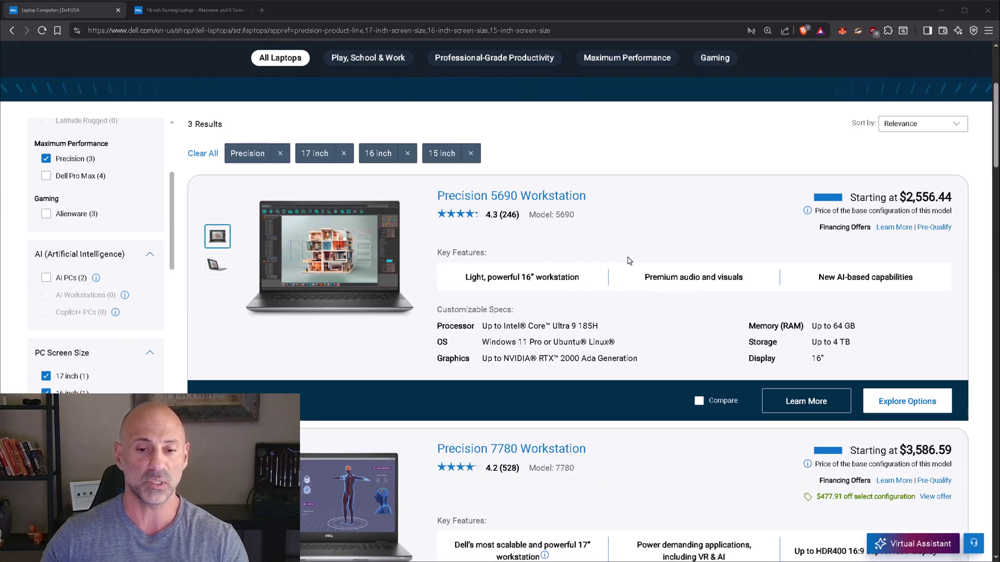
{"action": "scroll", "coordinate": [620, 364], "scroll_direction": "up", "scroll_amount": 8}
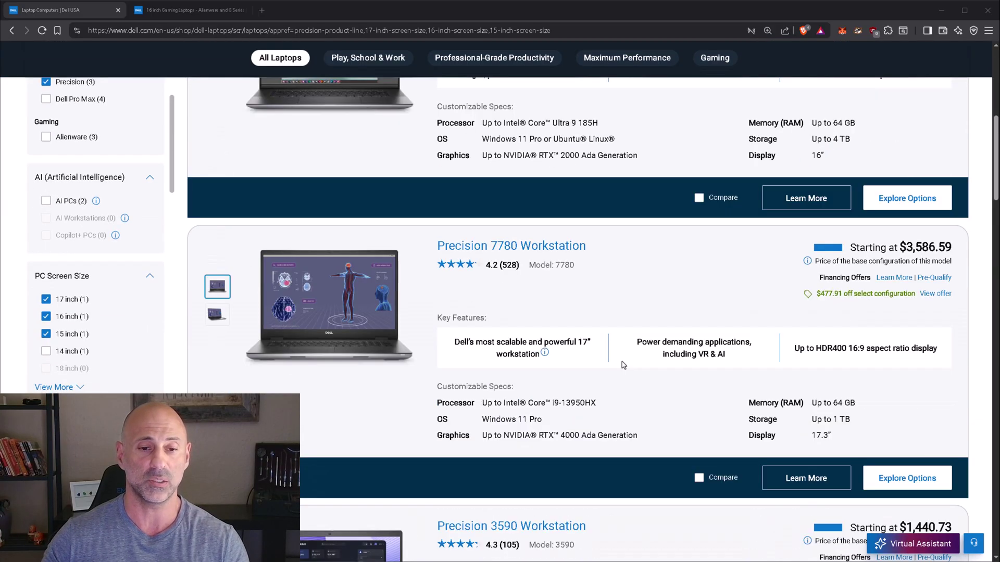
{"action": "scroll", "coordinate": [621, 364], "scroll_direction": "down", "scroll_amount": 3}
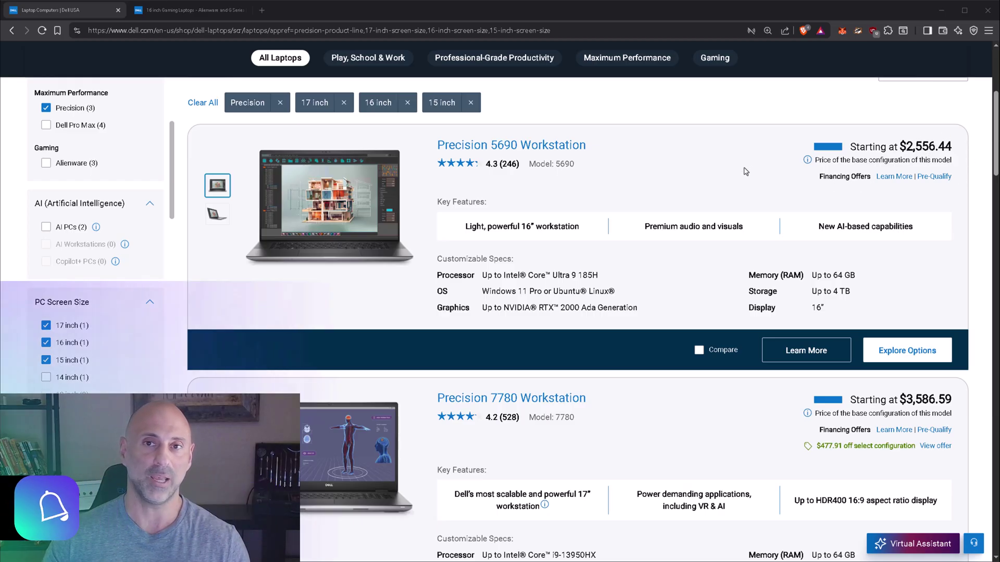
{"action": "scroll", "coordinate": [736, 174], "scroll_direction": "down", "scroll_amount": 2}
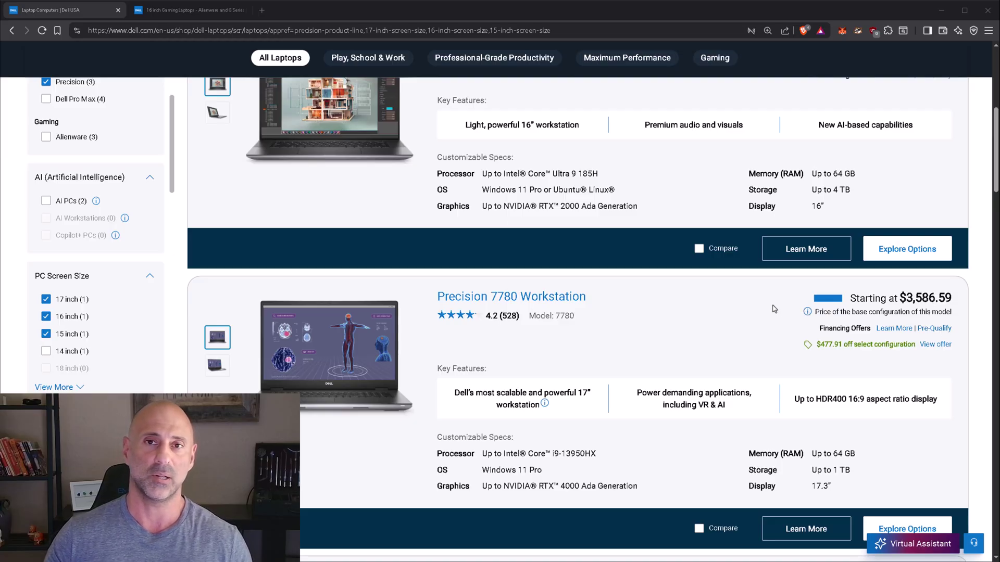
{"action": "scroll", "coordinate": [700, 301], "scroll_direction": "down", "scroll_amount": 6}
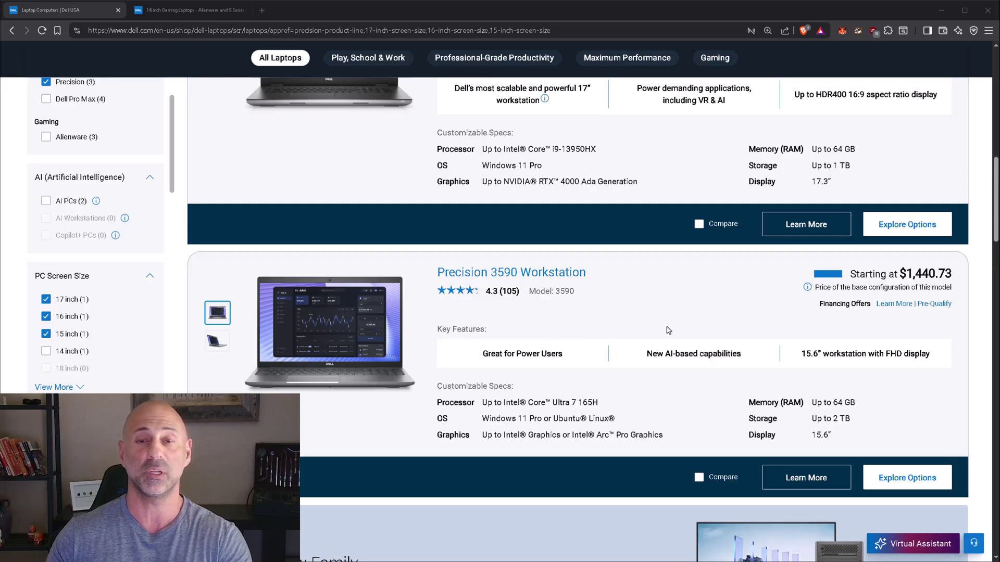
{"action": "scroll", "coordinate": [668, 330], "scroll_direction": "up", "scroll_amount": 12}
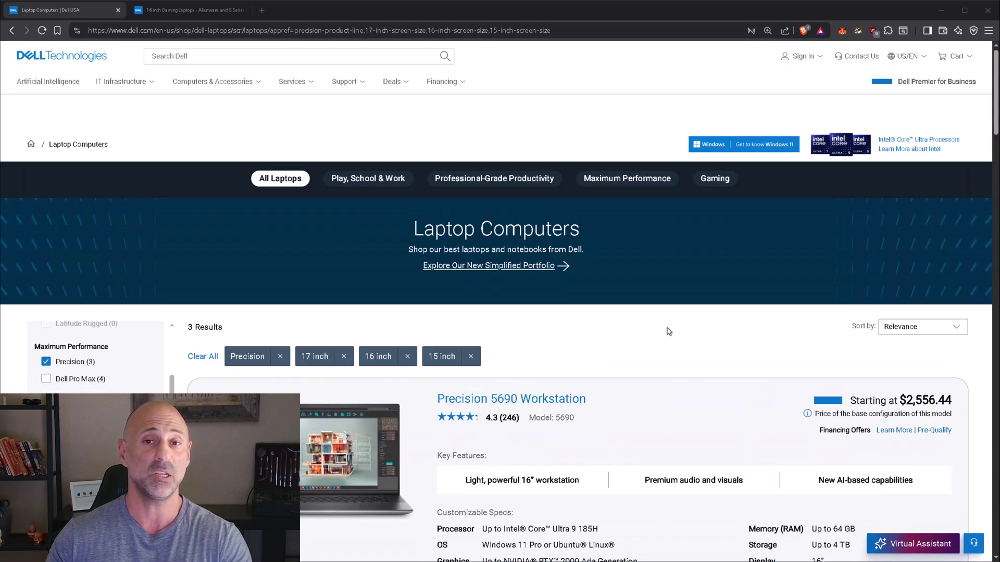
{"action": "scroll", "coordinate": [665, 334], "scroll_direction": "down", "scroll_amount": 4}
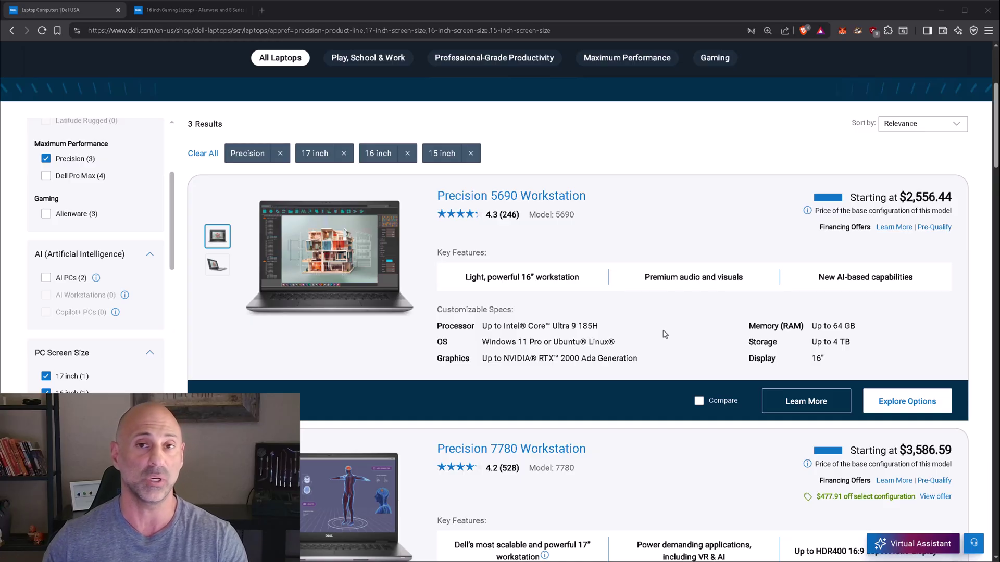
- Review the prices and specifications of Dell's 16-inch gaming laptops: Alienware 16X Aurora, 16 Area-51 and 16 Aurora
{"action": "left_click", "coordinate": [174, 10]}
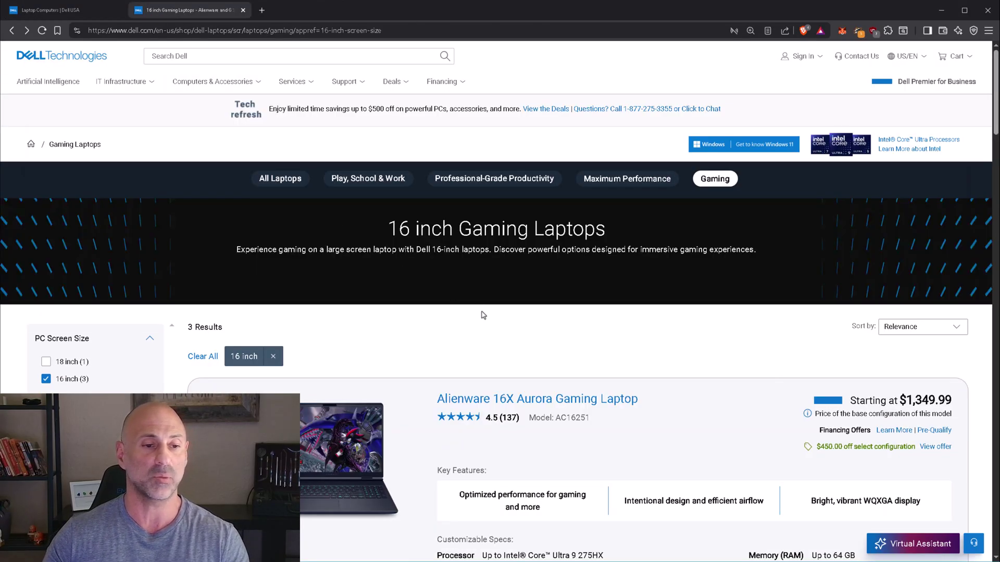
{"action": "scroll", "coordinate": [483, 314], "scroll_direction": "down", "scroll_amount": 1}
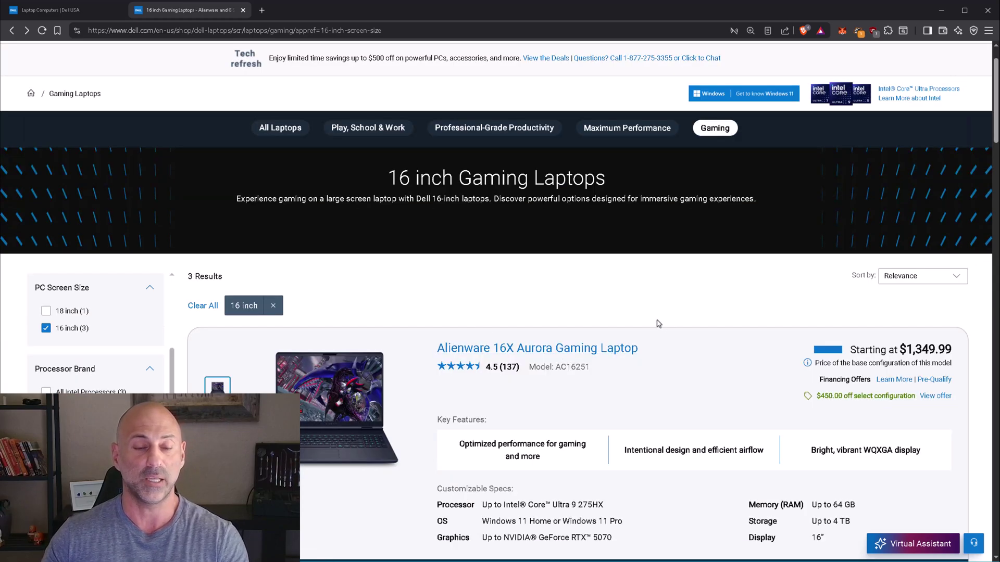
{"action": "scroll", "coordinate": [640, 316], "scroll_direction": "down", "scroll_amount": 1}
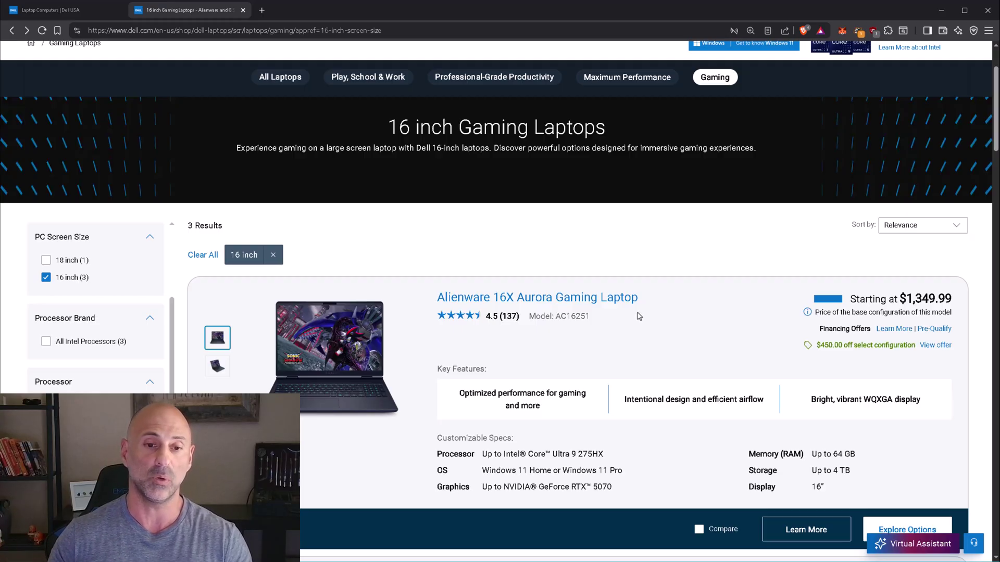
{"action": "scroll", "coordinate": [616, 325], "scroll_direction": "down", "scroll_amount": 1}
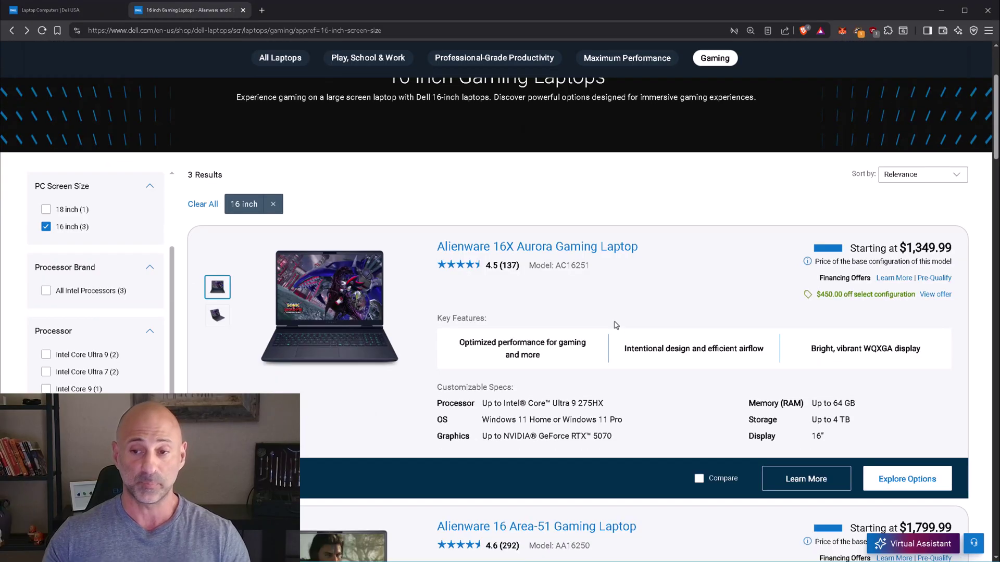
{"action": "scroll", "coordinate": [606, 281], "scroll_direction": "down", "scroll_amount": 2}
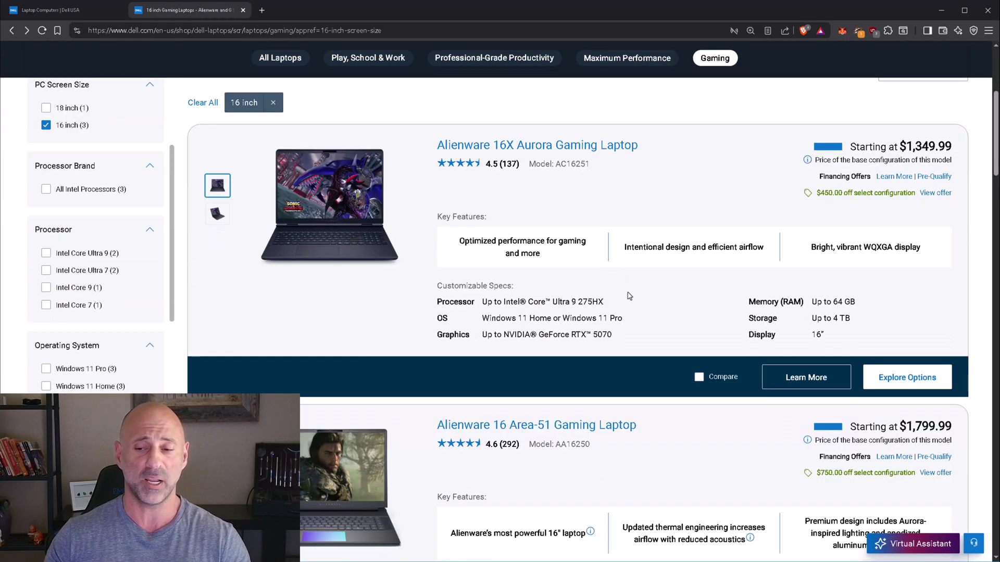
{"action": "scroll", "coordinate": [629, 296], "scroll_direction": "down", "scroll_amount": 2}
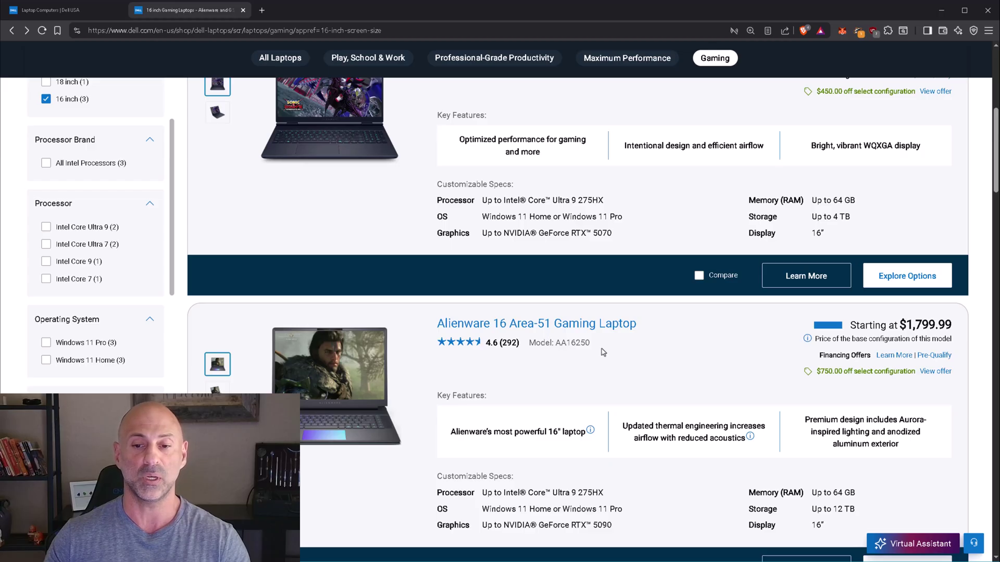
{"action": "scroll", "coordinate": [601, 351], "scroll_direction": "down", "scroll_amount": 1}
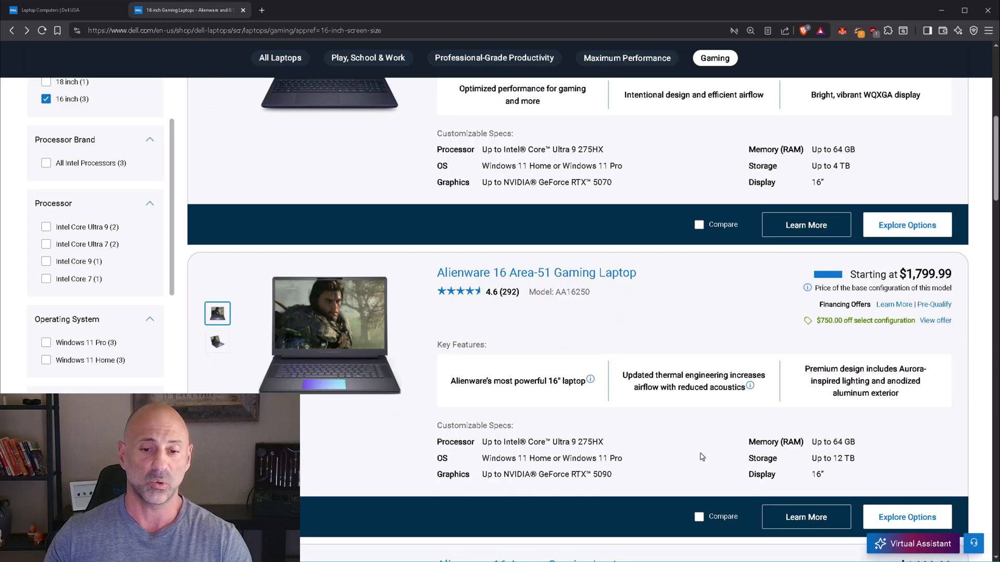
{"action": "scroll", "coordinate": [634, 438], "scroll_direction": "down", "scroll_amount": 1}
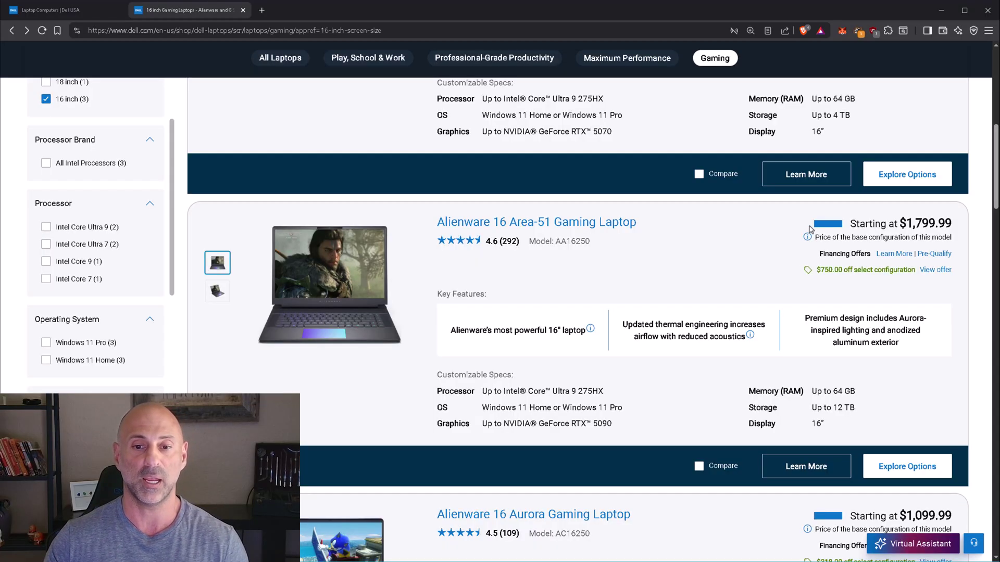
{"action": "scroll", "coordinate": [708, 238], "scroll_direction": "down", "scroll_amount": 2}
{"action": "scroll", "coordinate": [708, 238], "scroll_direction": "down", "scroll_amount": 3}
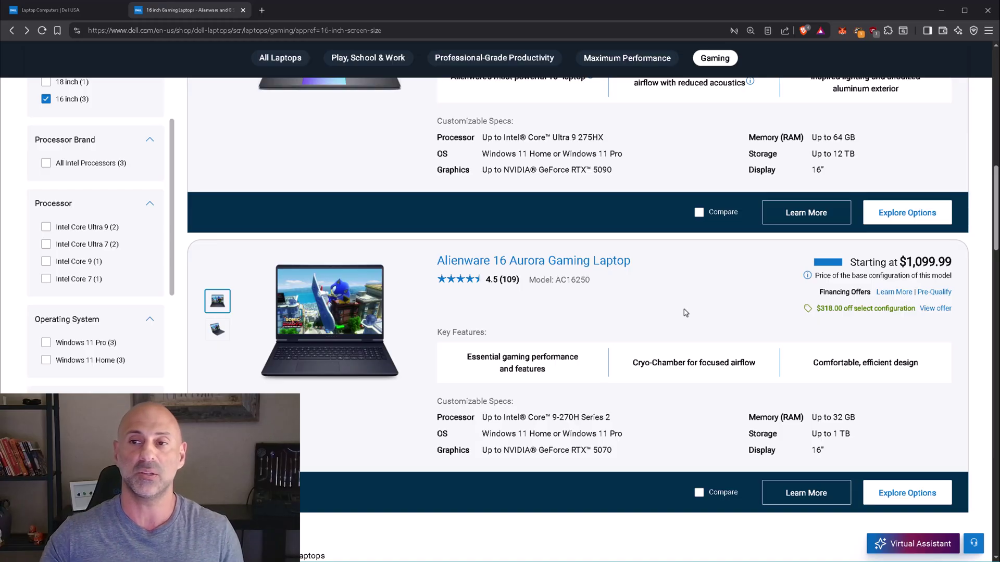
- Switch to Siemens NX and examine the perpendicular and vertical checking markers on the active sketch, then list its sketch checks
{"action": "left_click", "coordinate": [941, 10]}
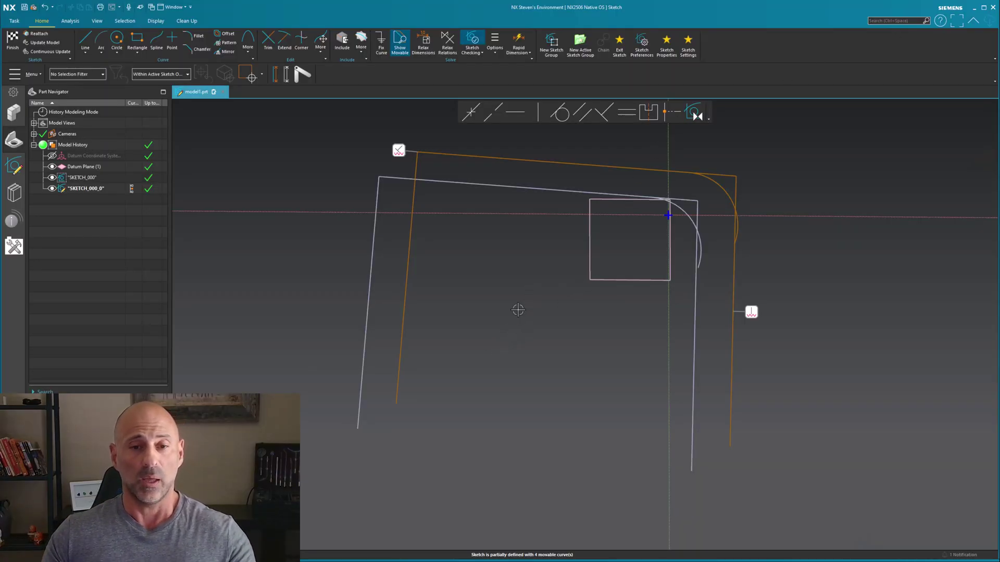
{"action": "mouse_move", "coordinate": [518, 310]}
{"action": "middle_mouse_down"}
{"action": "mouse_move", "coordinate": [529, 348]}
{"action": "mouse_move", "coordinate": [632, 337]}
{"action": "mouse_move", "coordinate": [549, 339]}
{"action": "middle_mouse_up"}
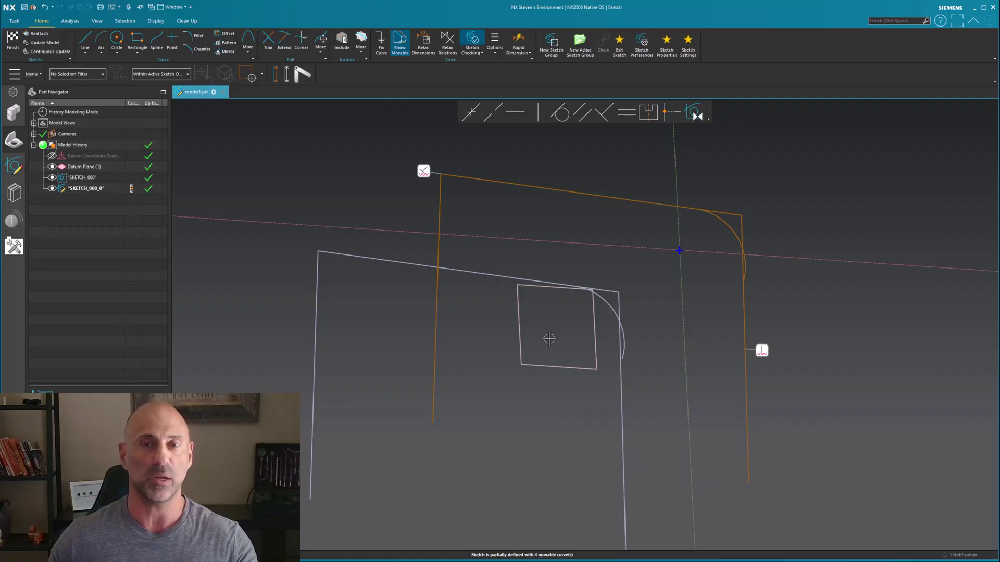
{"action": "mouse_move", "coordinate": [528, 369]}
{"action": "middle_mouse_down"}
{"action": "mouse_move", "coordinate": [614, 219]}
{"action": "mouse_move", "coordinate": [522, 265]}
{"action": "middle_mouse_up"}
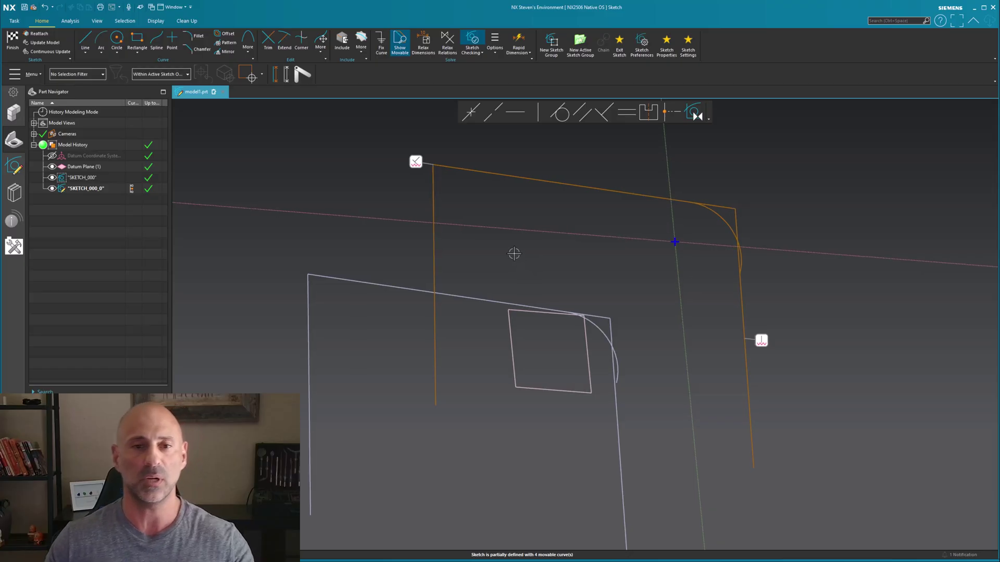
{"action": "mouse_move", "coordinate": [414, 162]}
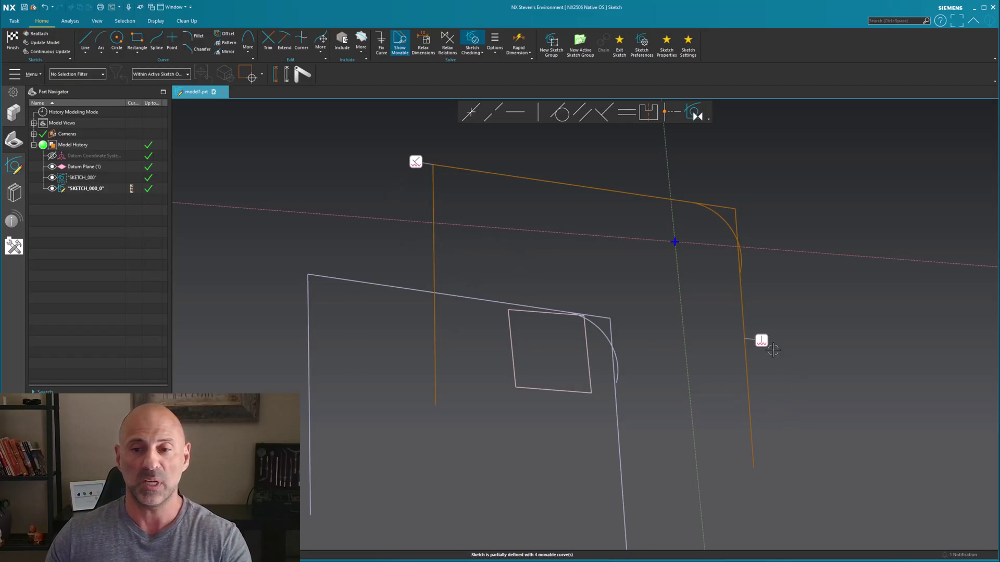
{"action": "mouse_move", "coordinate": [764, 336]}
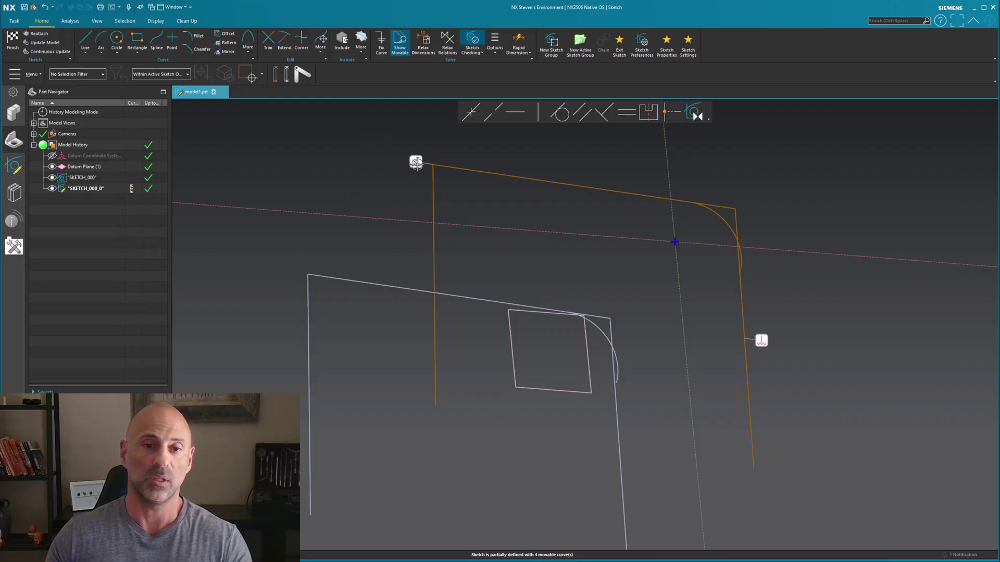
{"action": "left_click", "coordinate": [16, 168]}
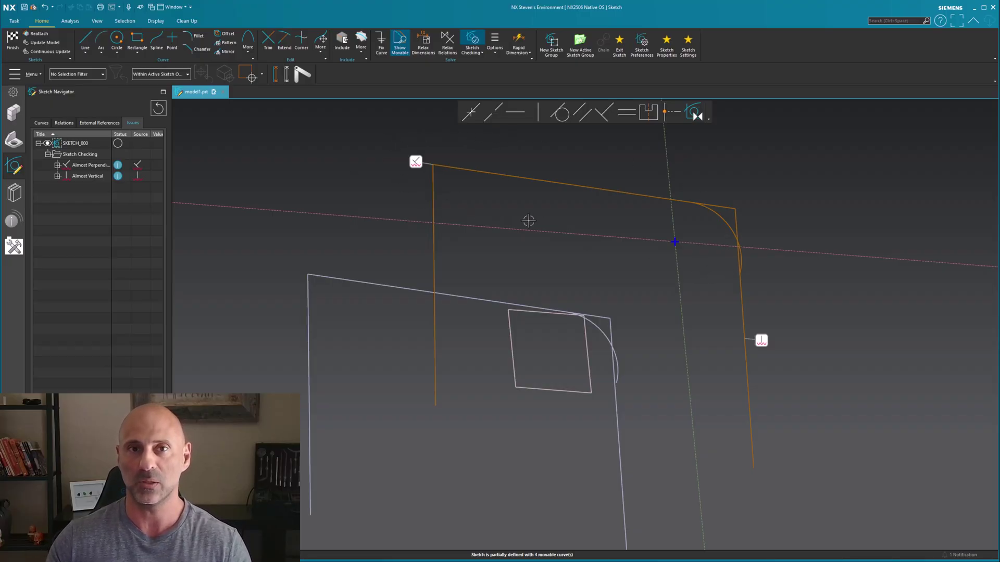
- Finish the sketch and set up an Extrude of SKETCH_000's connected curves with a start limit of -75 mm and an end limit of 145 mm
{"action": "left_click", "coordinate": [12, 40]}
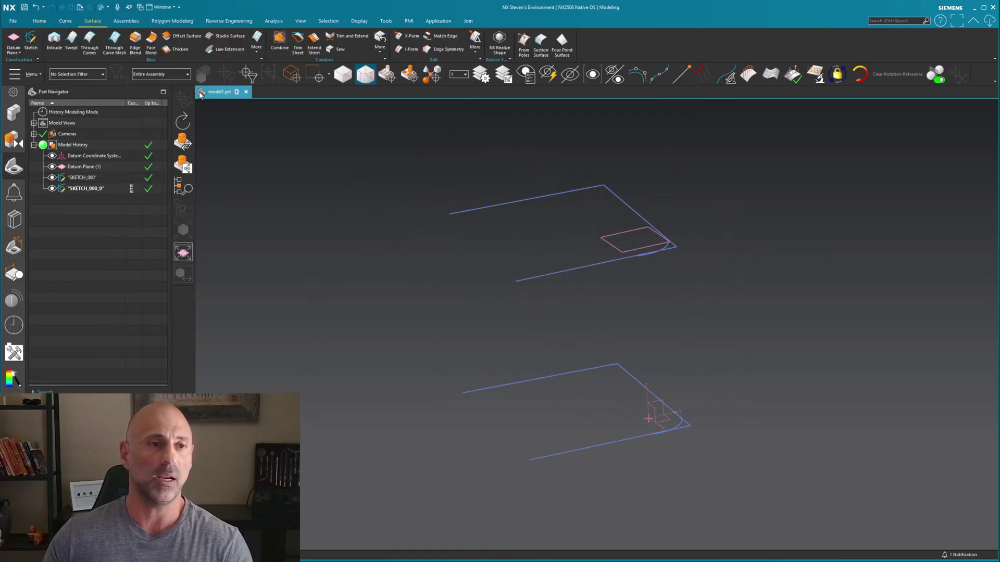
{"action": "left_click", "coordinate": [54, 39]}
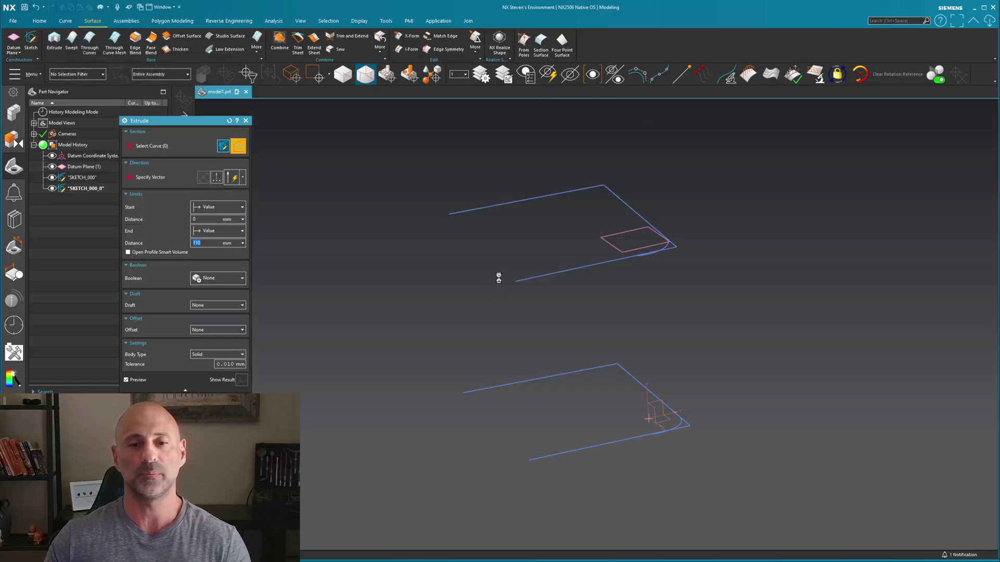
{"action": "left_click", "coordinate": [568, 112]}
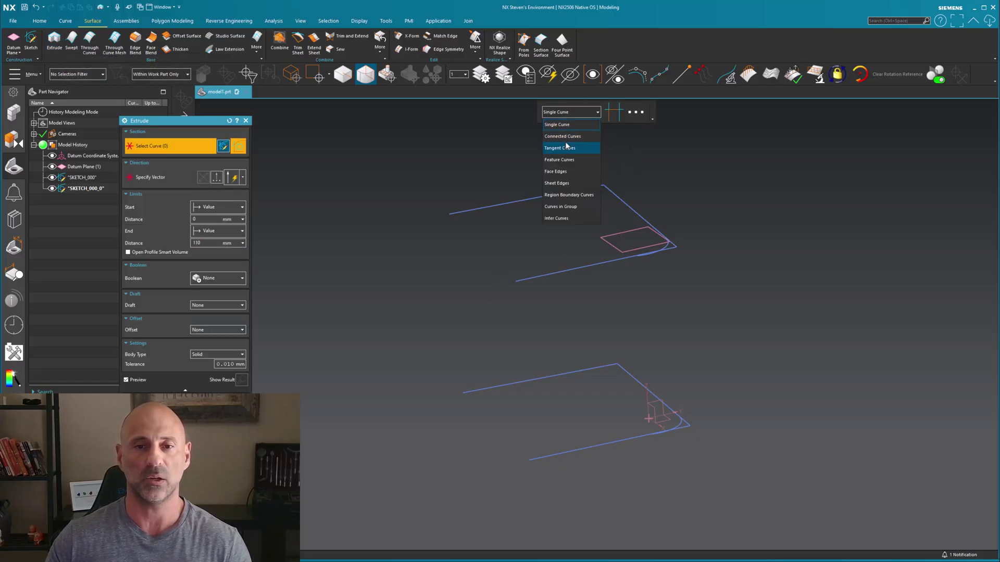
{"action": "left_click", "coordinate": [564, 137]}
{"action": "left_click", "coordinate": [614, 441]}
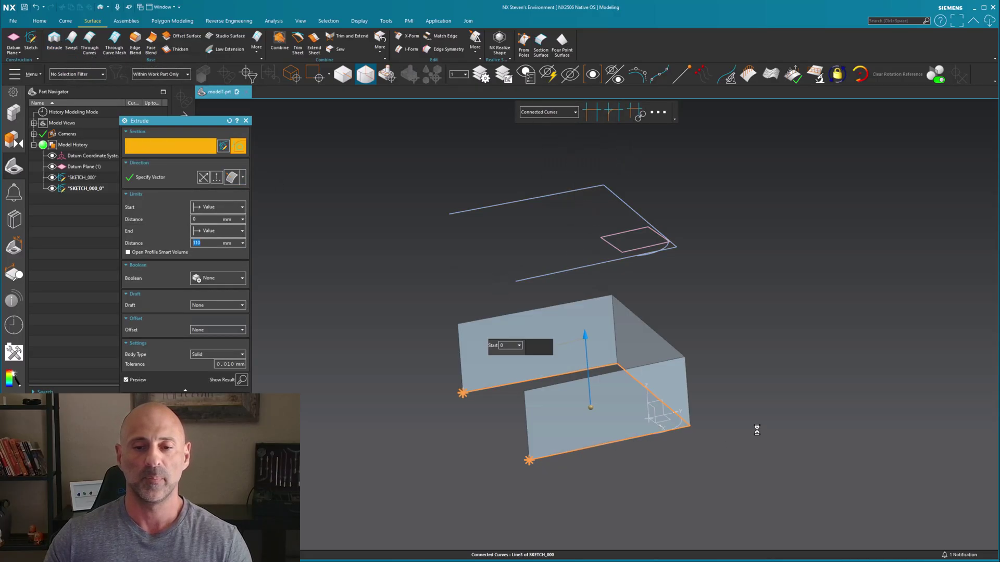
{"action": "left_click_drag", "start_coordinate": [584, 339], "coordinate": [521, 317]}
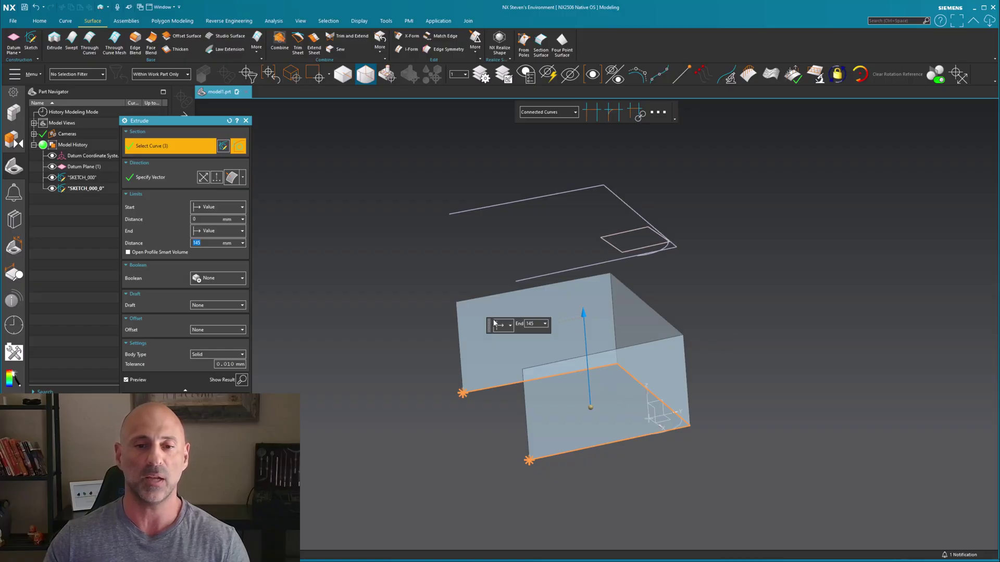
{"action": "left_click_drag", "start_coordinate": [590, 407], "coordinate": [594, 455]}
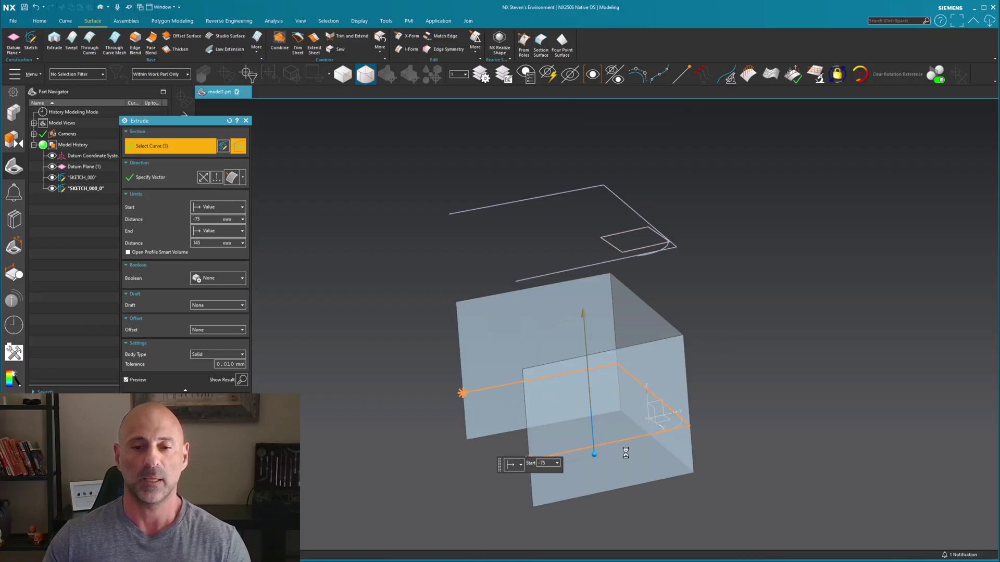
- View the limit options for the end of the extrude preview and bring up the view display options
{"action": "right_click", "coordinate": [584, 313]}
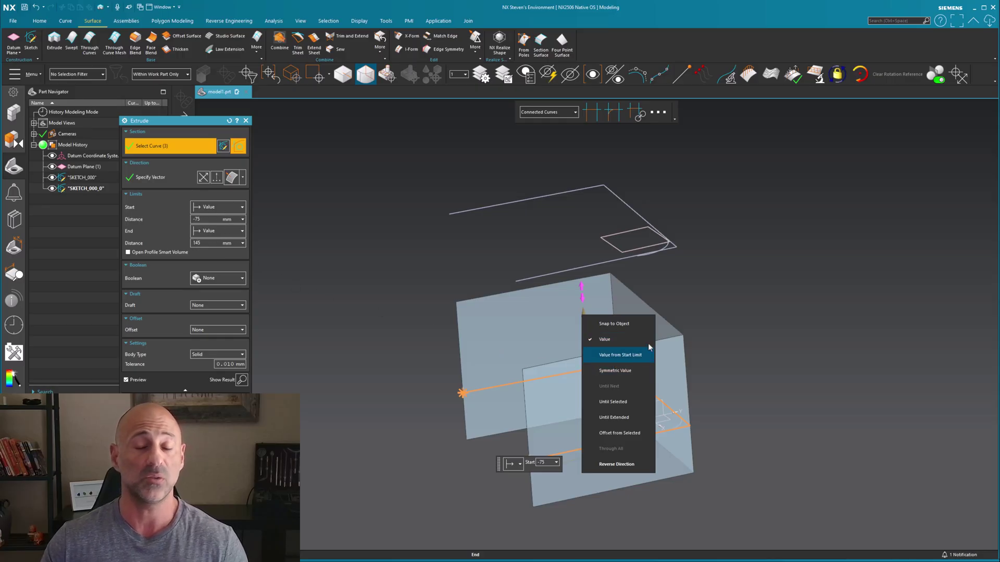
{"action": "left_click", "coordinate": [720, 310]}
{"action": "right_click", "coordinate": [771, 353]}
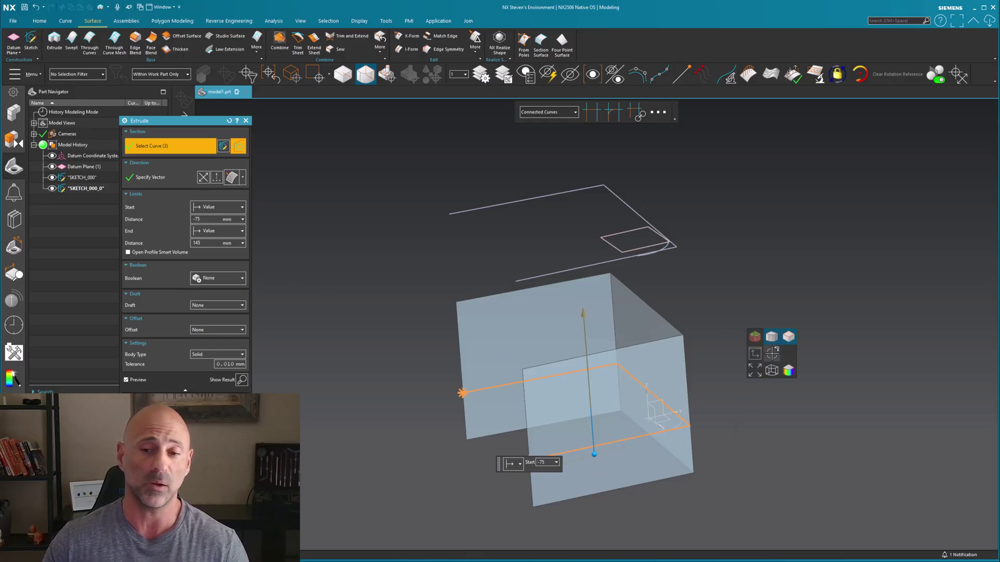